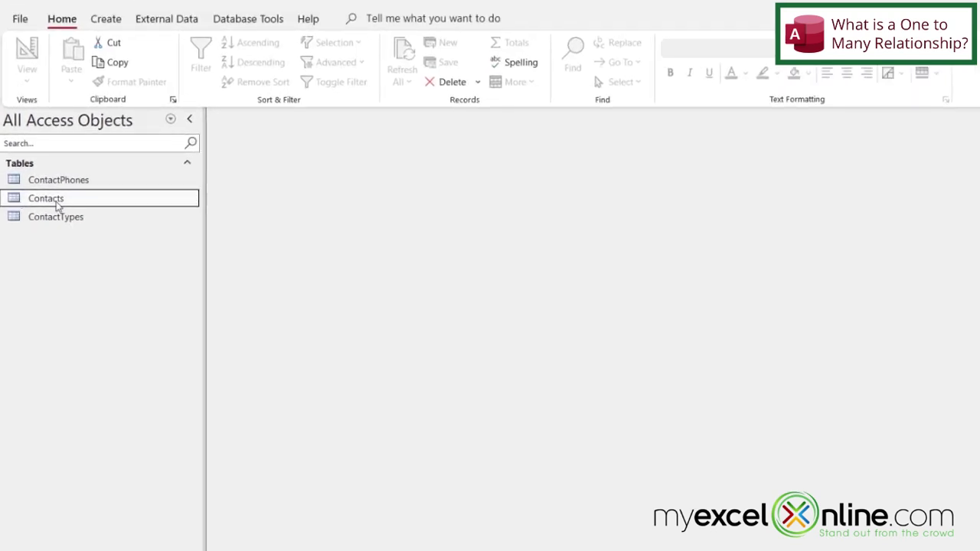
- Open the Contacts table and show the available ContactType choices for the first contact
double_click(57, 203)
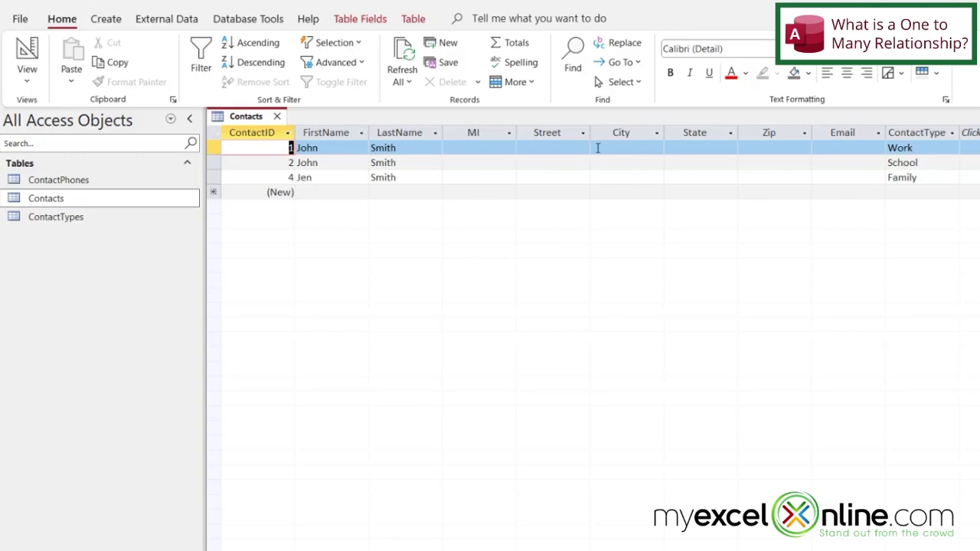
click(924, 149)
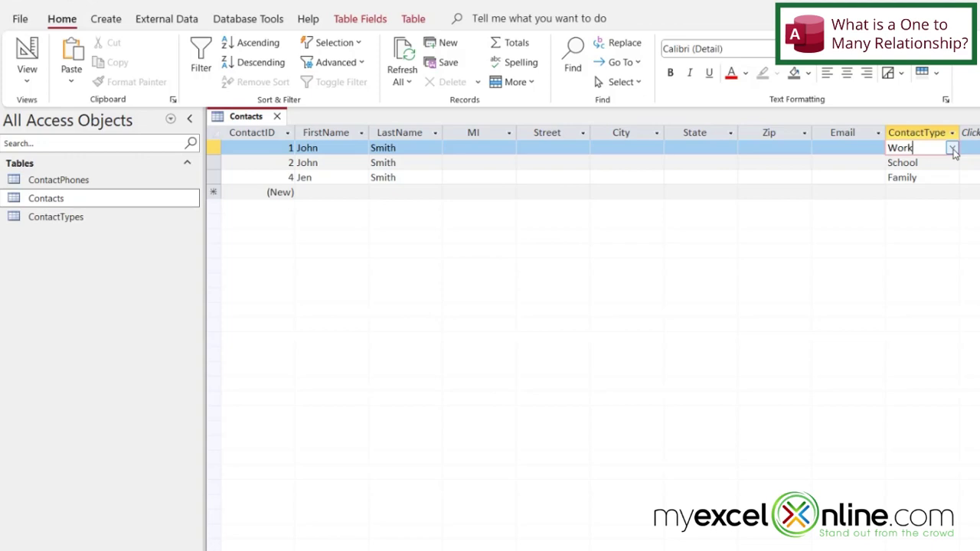
click(952, 150)
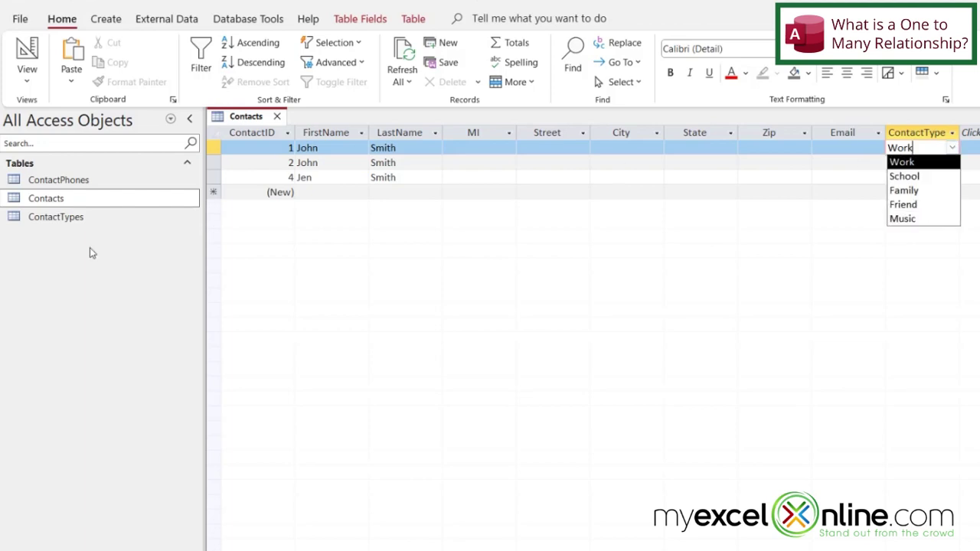
- Examine the ContactTypes table's records, close it, and compare them with the first contact's ContactType choices
click(49, 222)
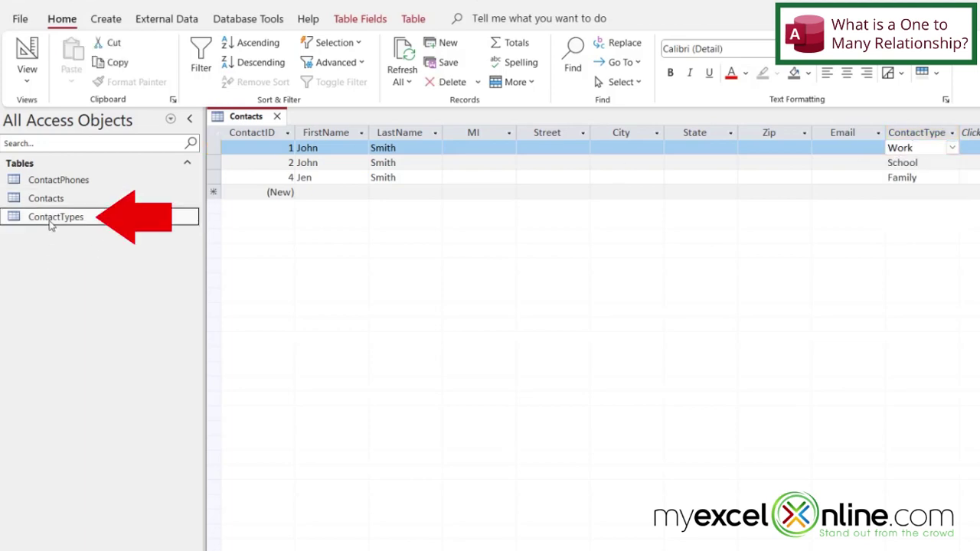
double_click(50, 223)
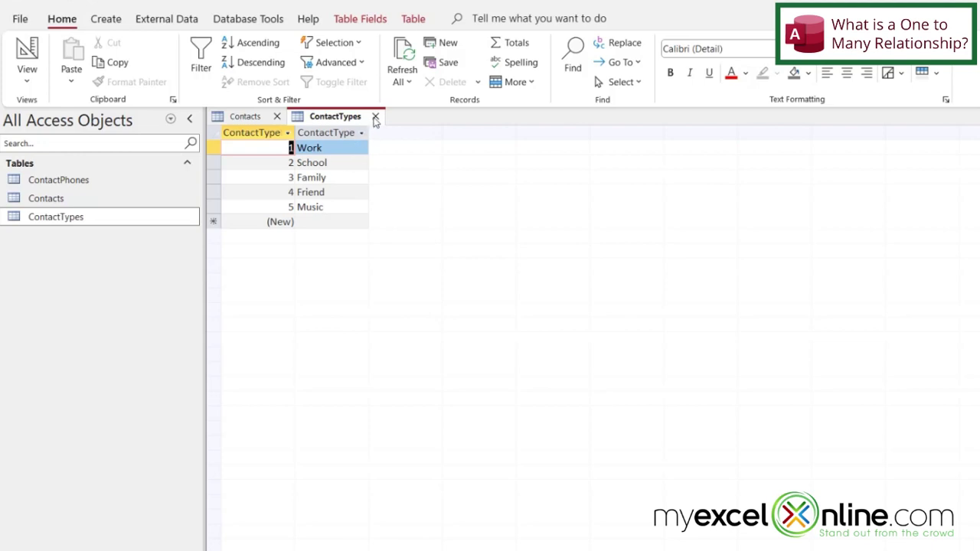
click(375, 117)
click(952, 147)
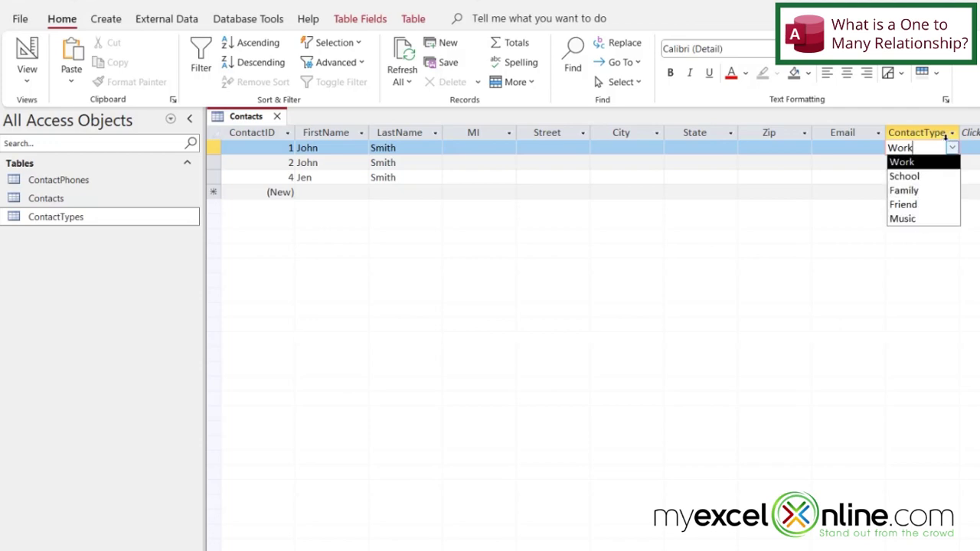
click(865, 148)
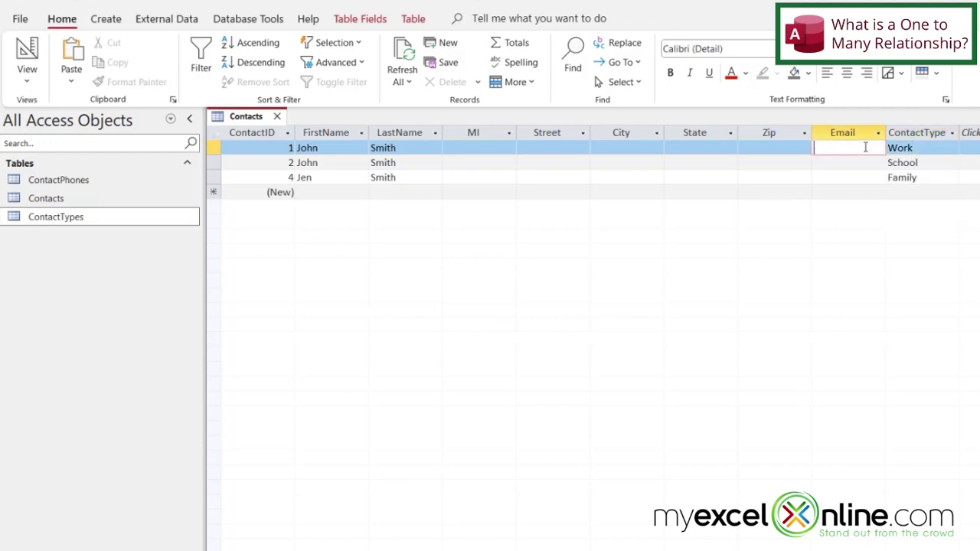
- Change the third contact's ContactType to Work in the Contacts table and save the record
click(927, 177)
click(951, 177)
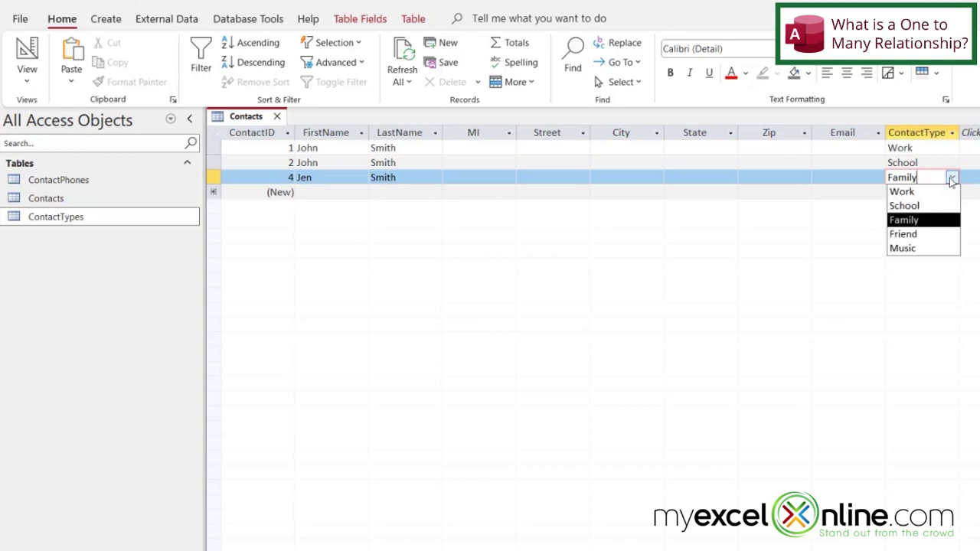
click(903, 191)
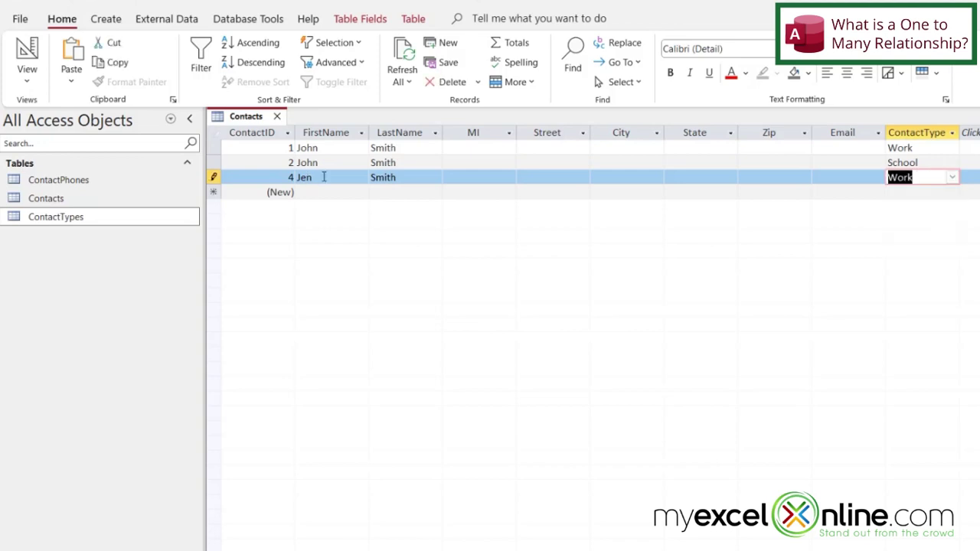
click(339, 149)
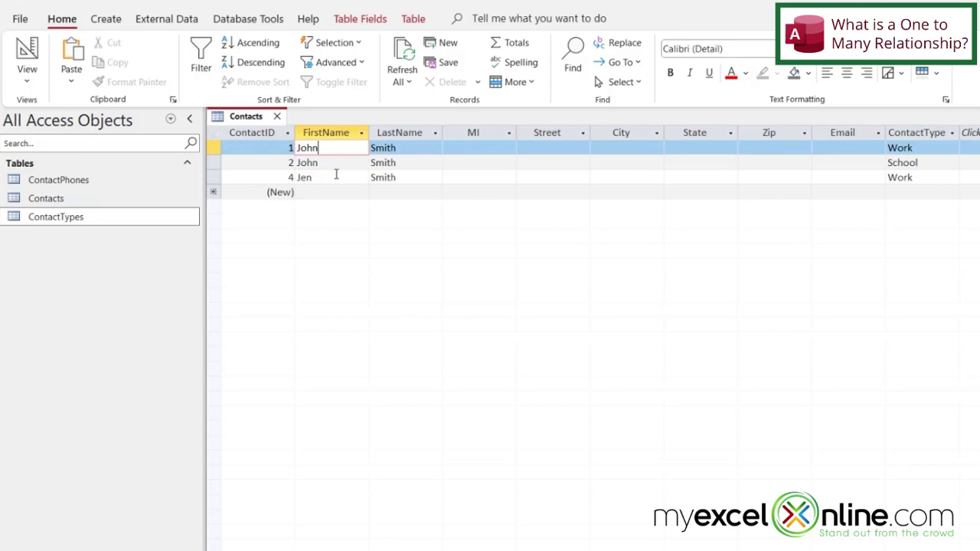
click(335, 177)
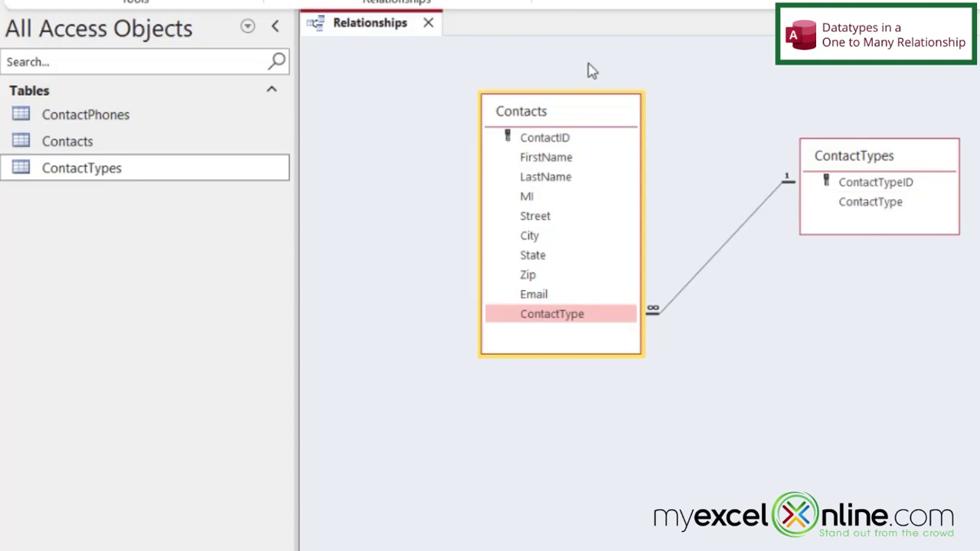
- Close the relationships window and check the ContactType field's data type and field size in the Contacts table design
click(428, 23)
click(98, 146)
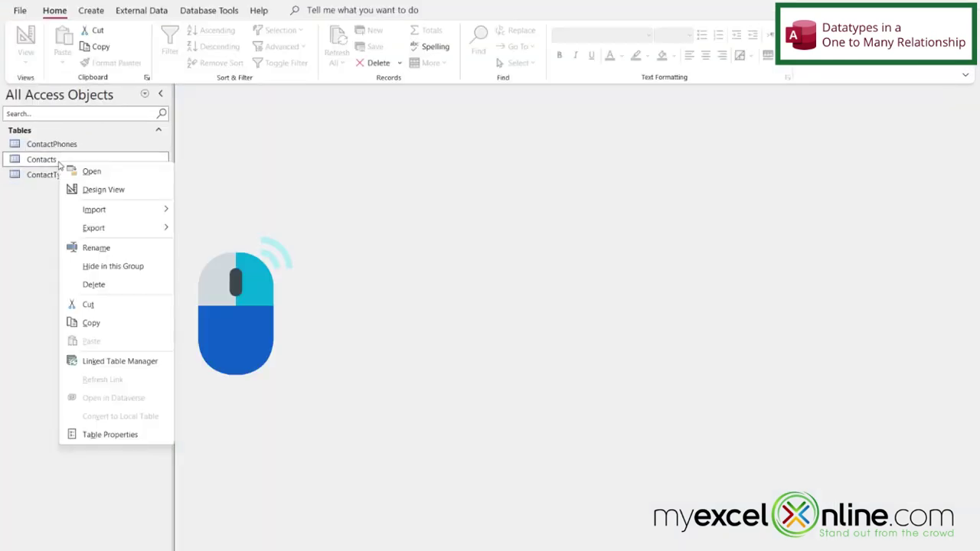
click(100, 191)
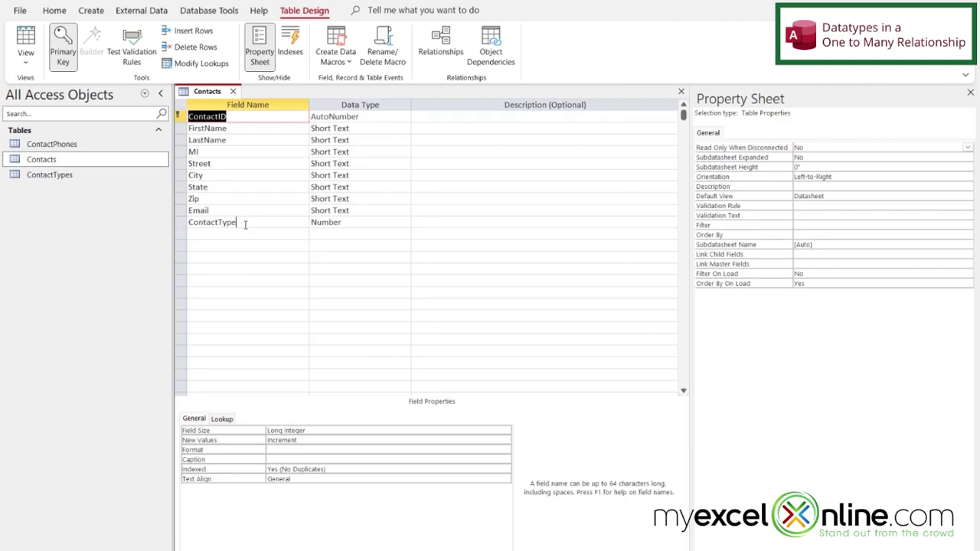
click(245, 224)
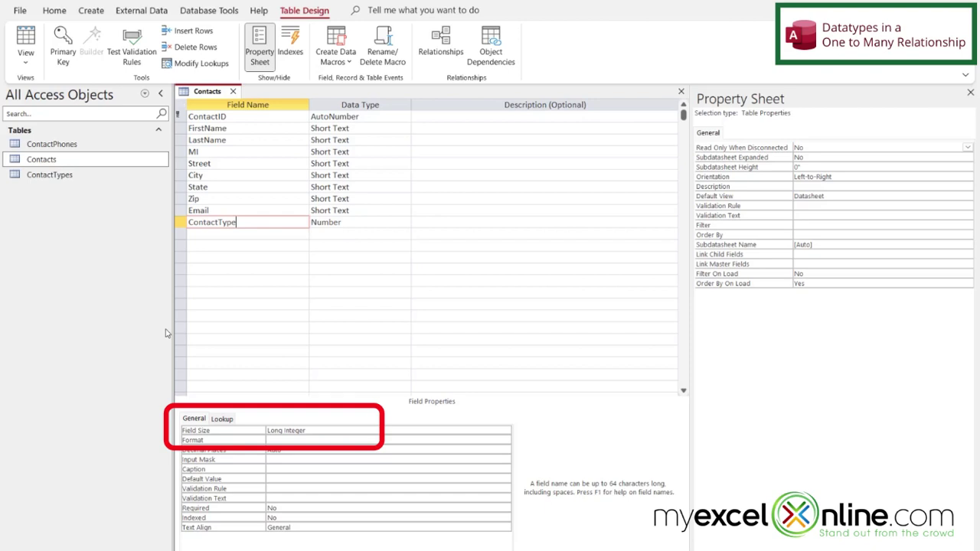
- Open the ContactTypes table design and check the ContactTypeID field's data type and field size
right_click(63, 179)
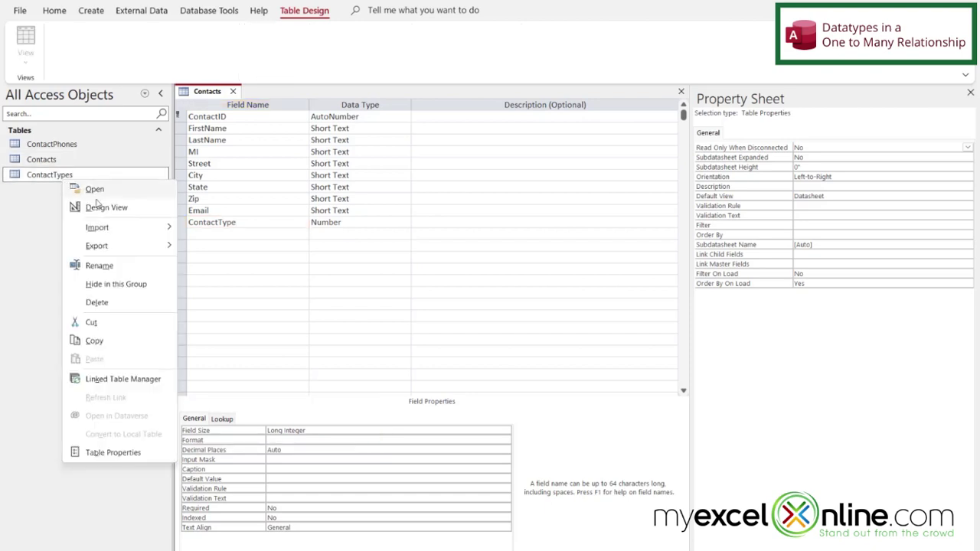
click(106, 208)
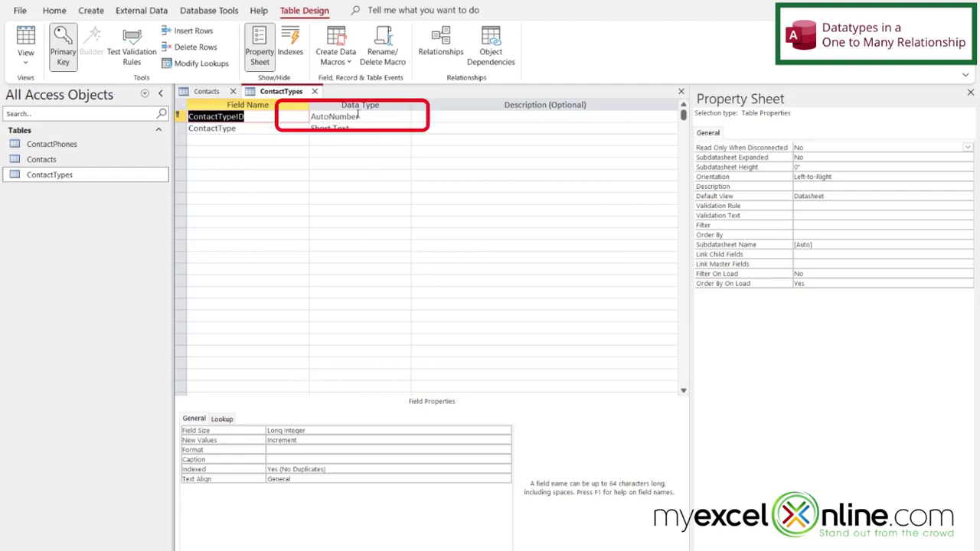
click(272, 430)
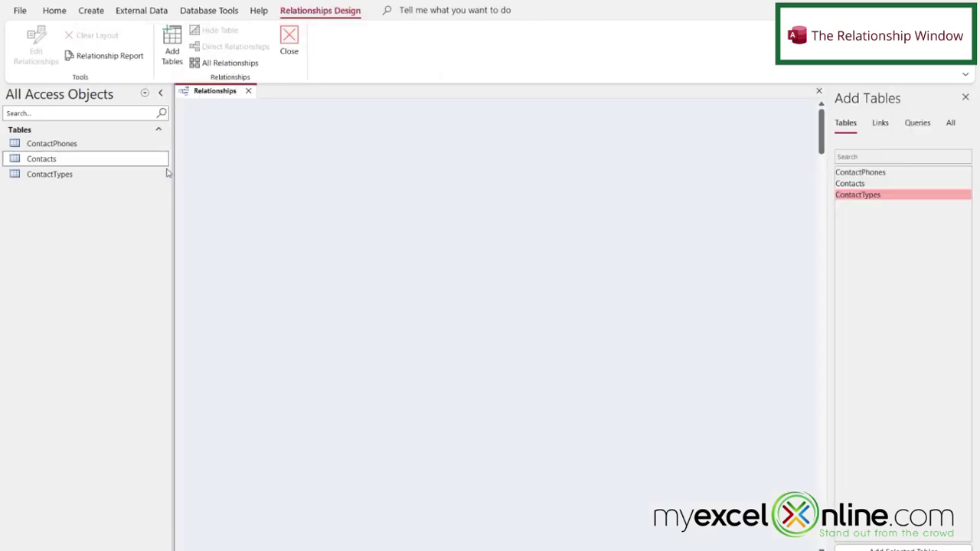
- Add the Contacts table to the empty relationships layout and lengthen its box to show every field
click(49, 159)
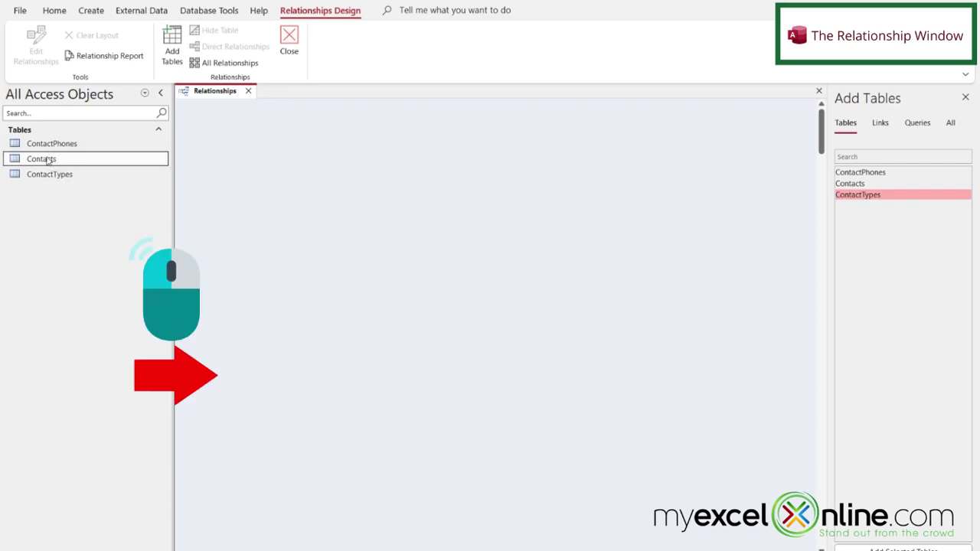
drag(48, 159, 266, 172)
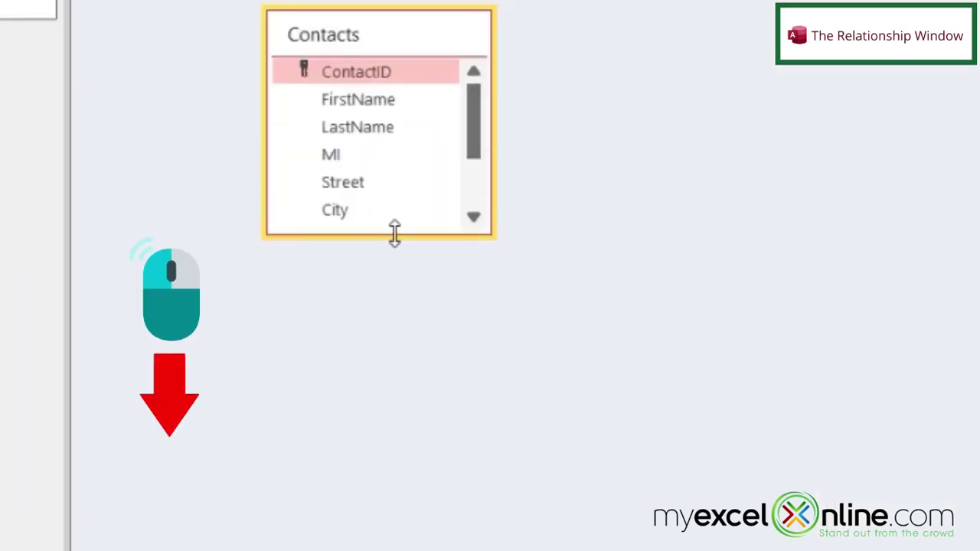
drag(394, 233, 388, 415)
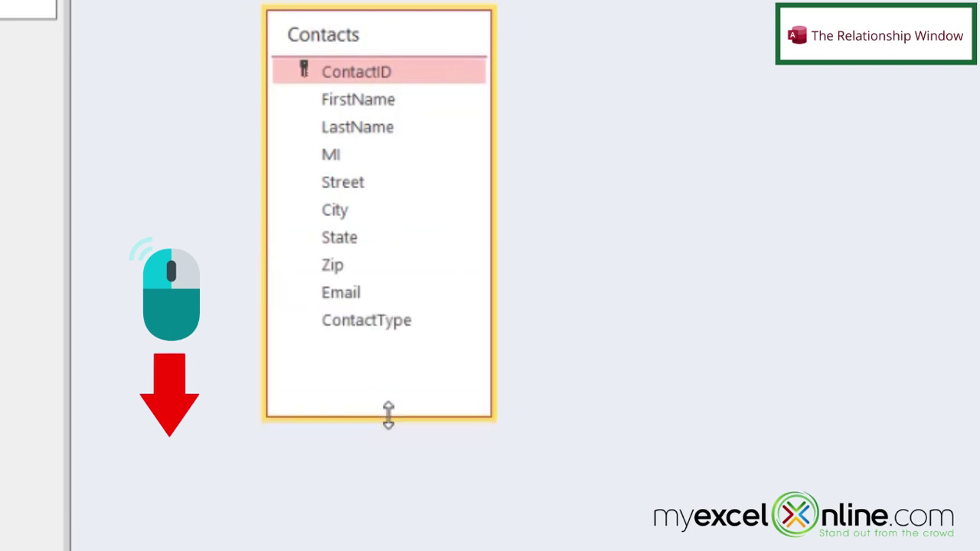
- Add the ContactTypes table to the relationships layout, beside the Contacts table
click(63, 176)
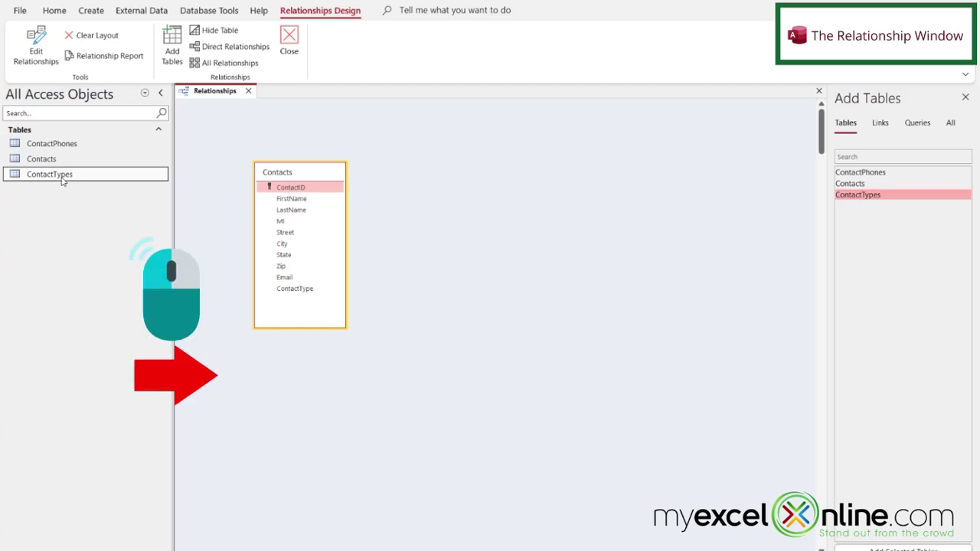
drag(63, 179, 306, 291)
click(484, 188)
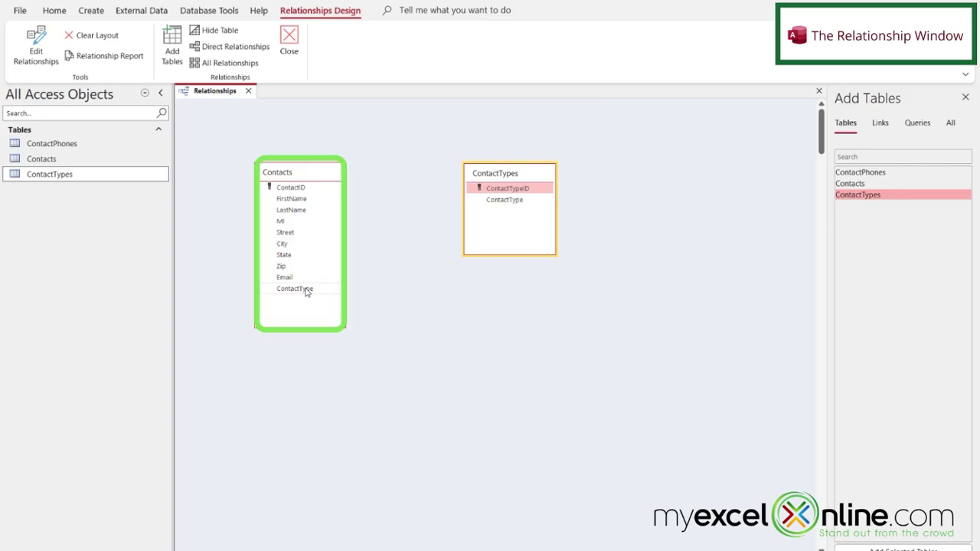
- Create a relationship between ContactType in Contacts and ContactTypeID in ContactTypes, without enforcing referential integrity
click(319, 292)
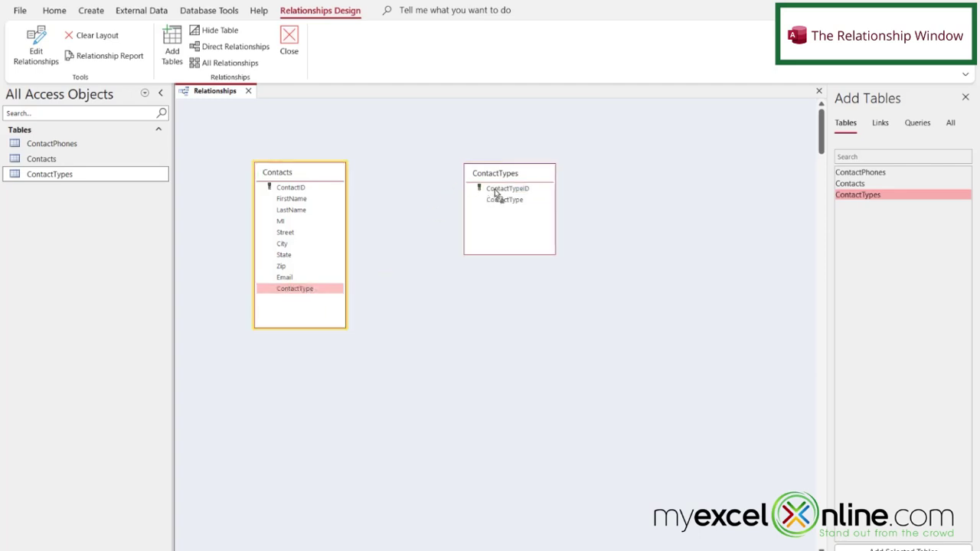
drag(496, 193, 496, 193)
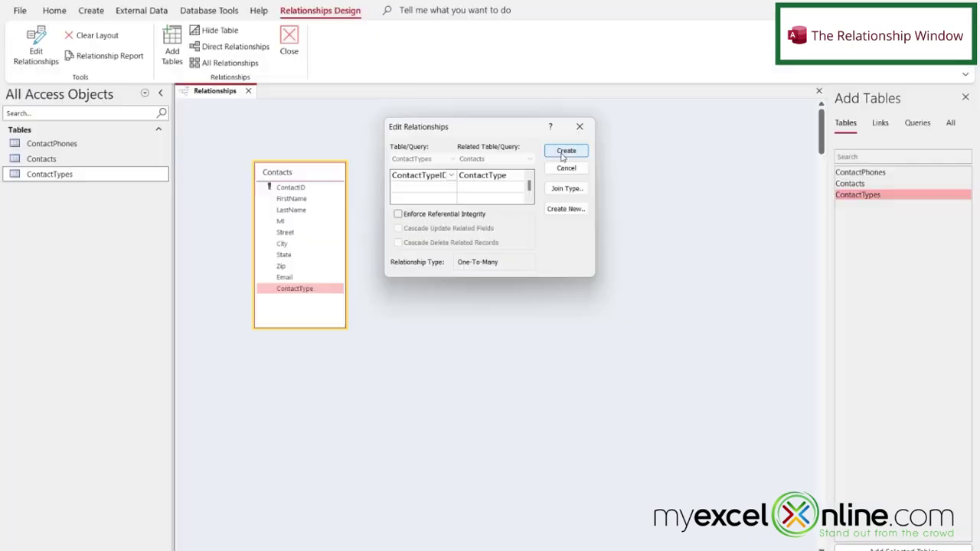
click(652, 128)
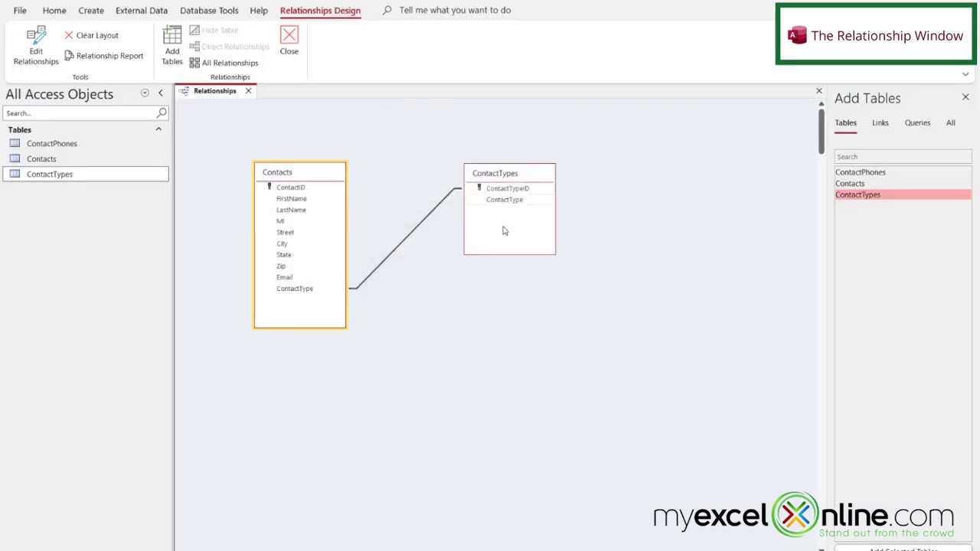
- Edit the relationship between Contacts and ContactTypes to enforce referential integrity
double_click(415, 231)
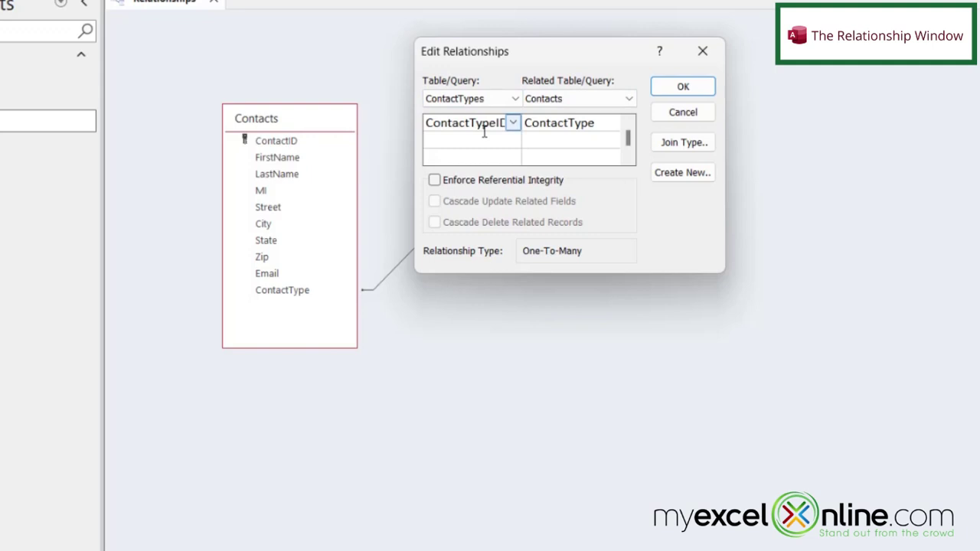
click(435, 181)
click(683, 86)
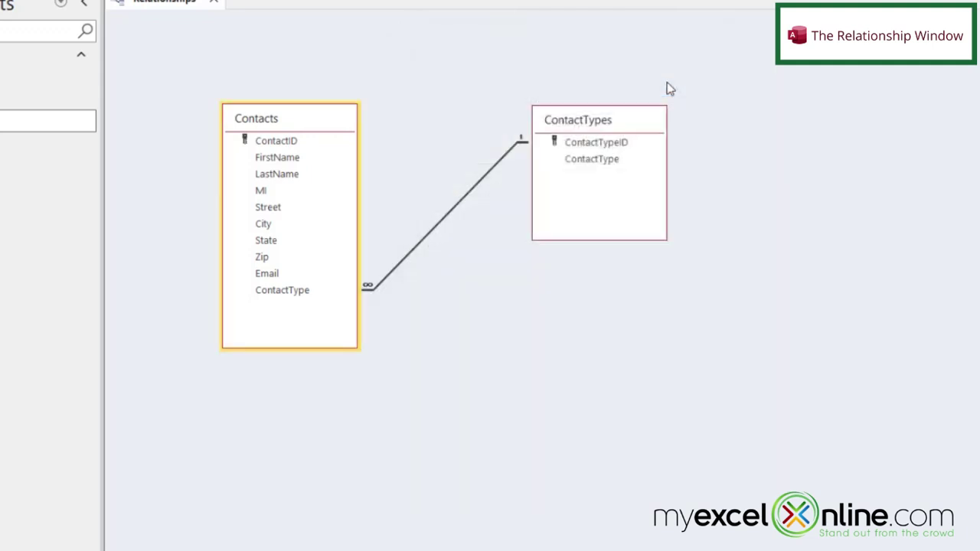